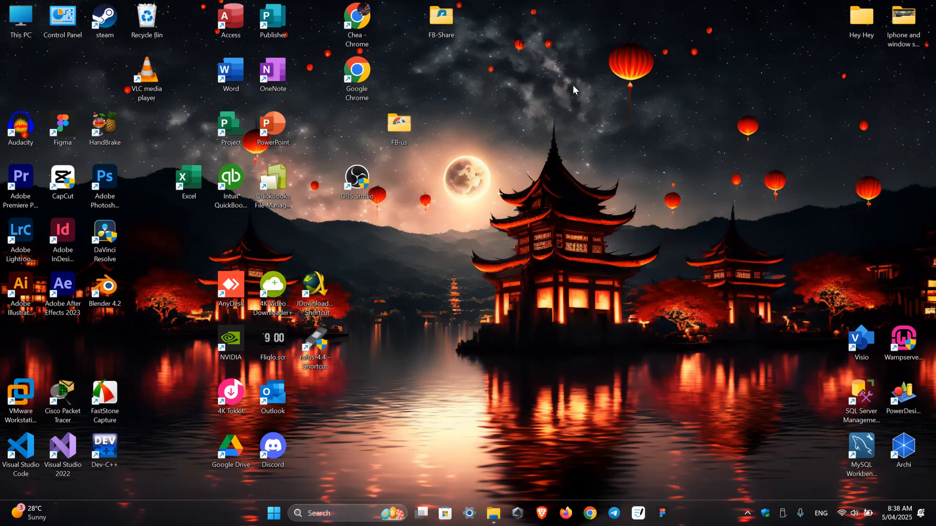
Move the FB-us folder icon left so it sits directly under the Google Chrome shortcut
left_click_drag(400, 127, 358, 129)
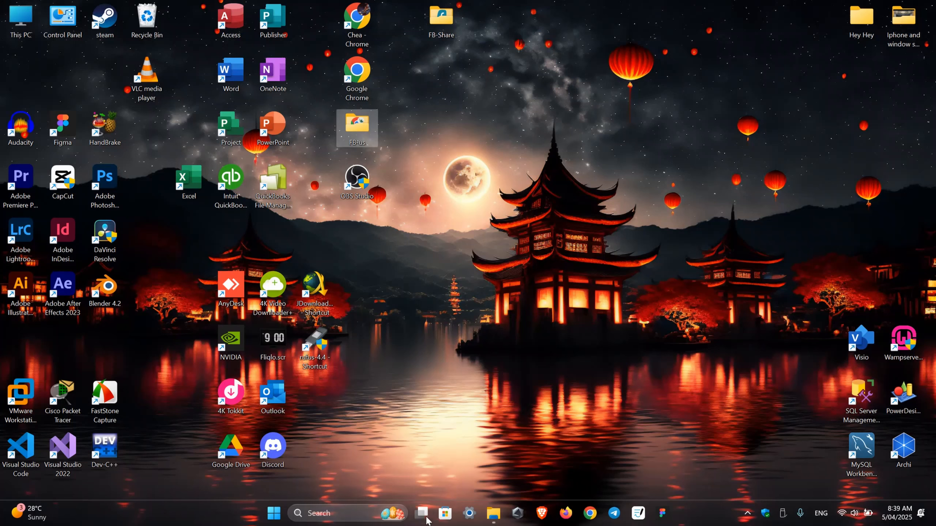
Search the Start menu for cmd and run Command Prompt as administrator
key("super")
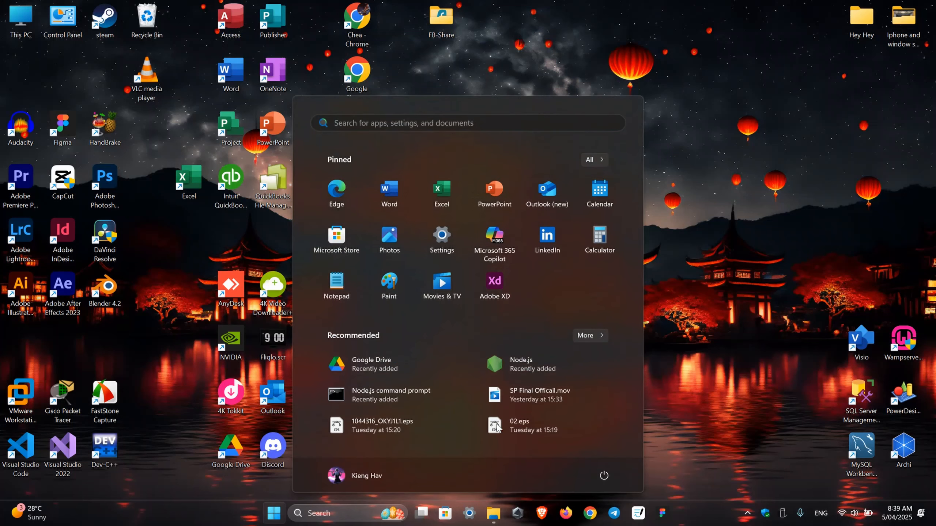
type("cmd")
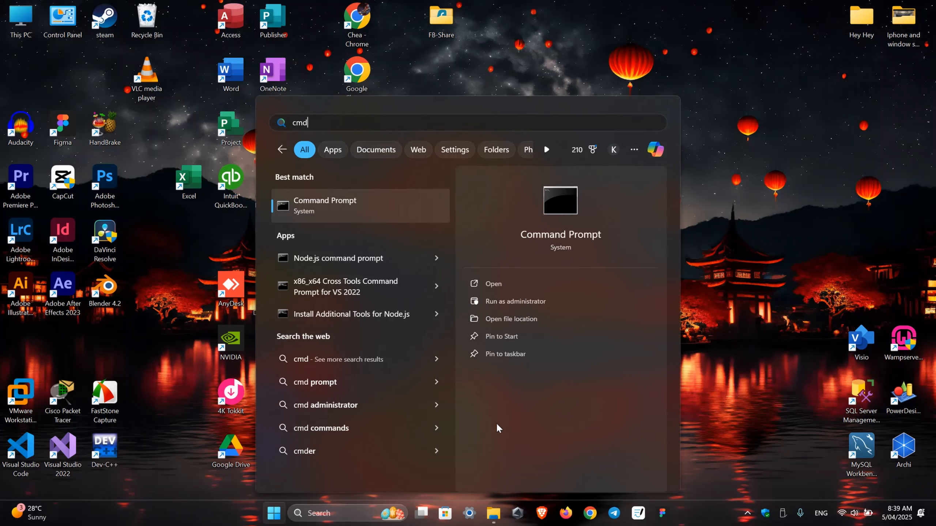
key("Right")
key("Down")
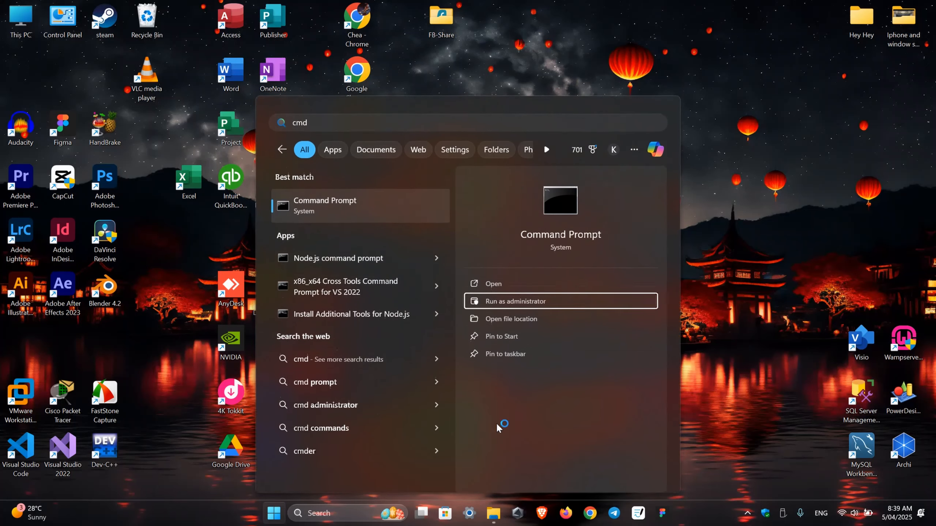
key("Return")
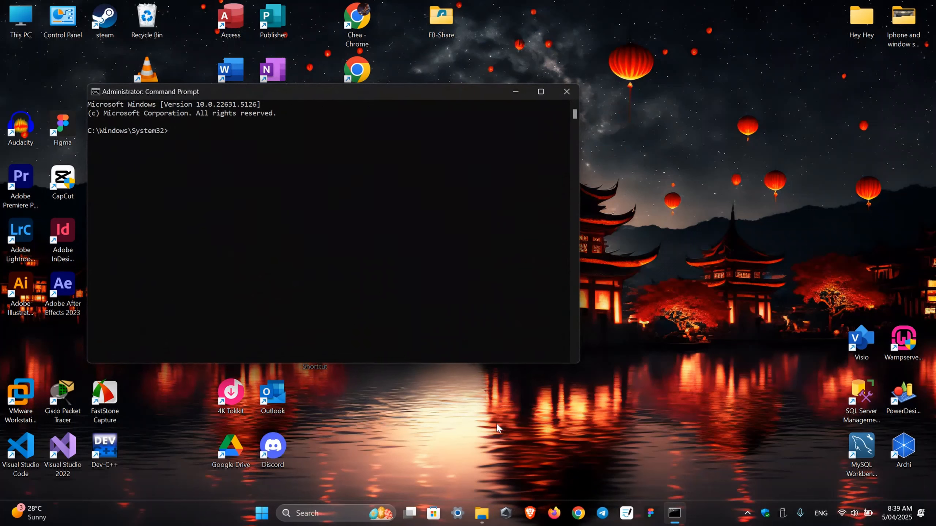
Enter 'net user /add' followed by the start of the new account's username at the System32 prompt
type("net user /add sharefo")
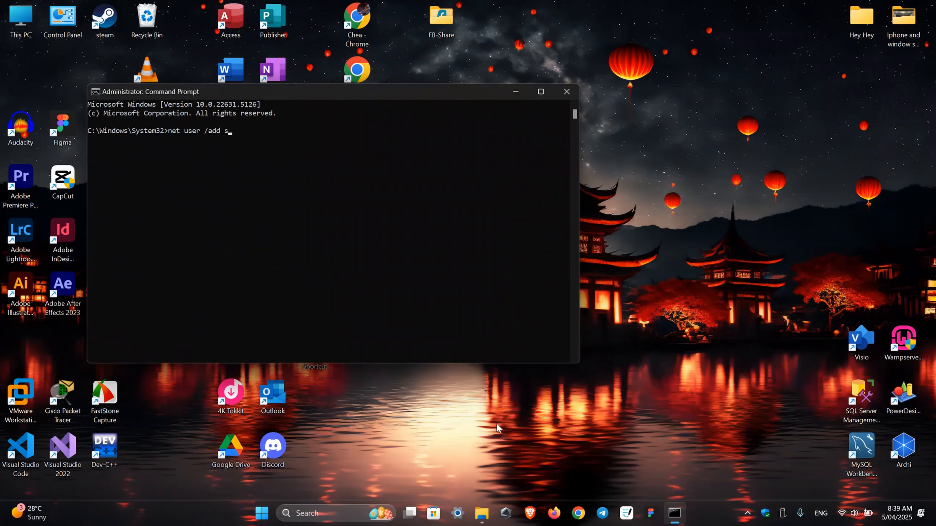
Complete the net user command for account shareFolder with a password, run it, and close the console
key("BackSpace")
key("BackSpace")
type("Folder")
type("1234")
key("BackSpace")
key("Return")
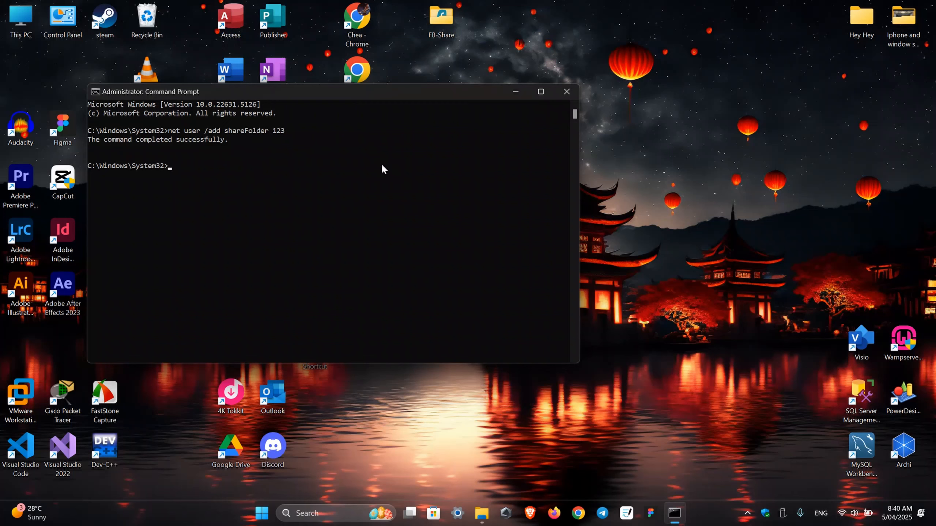
left_click(566, 92)
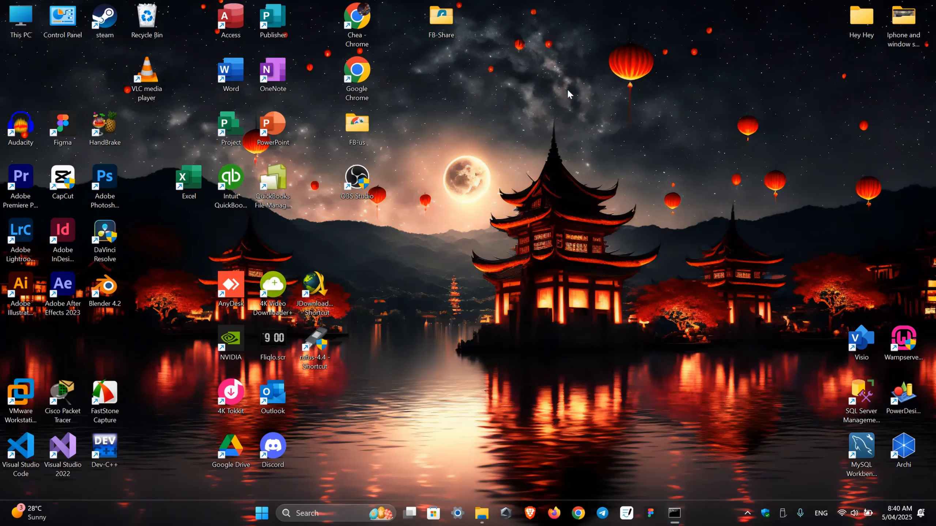
right_click(496, 63)
left_click(523, 107)
left_click(274, 513)
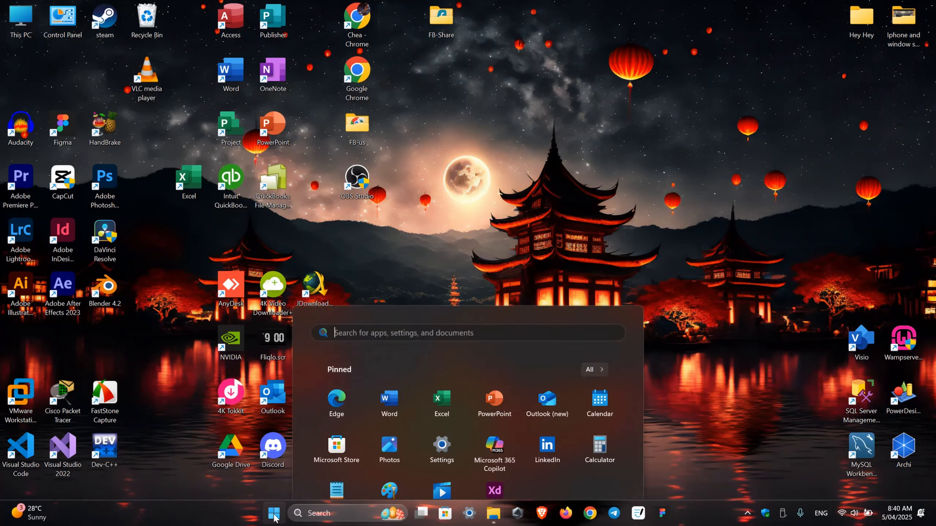
left_click(337, 476)
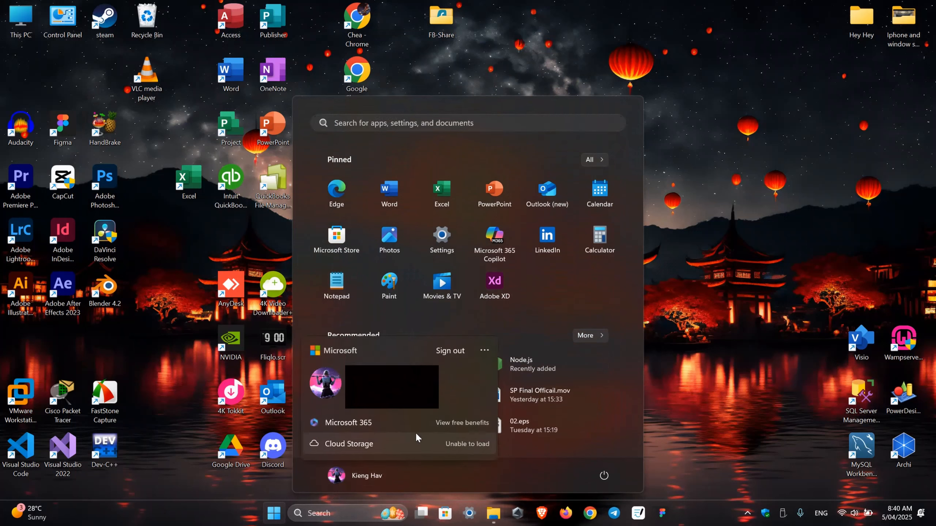
left_click(484, 350)
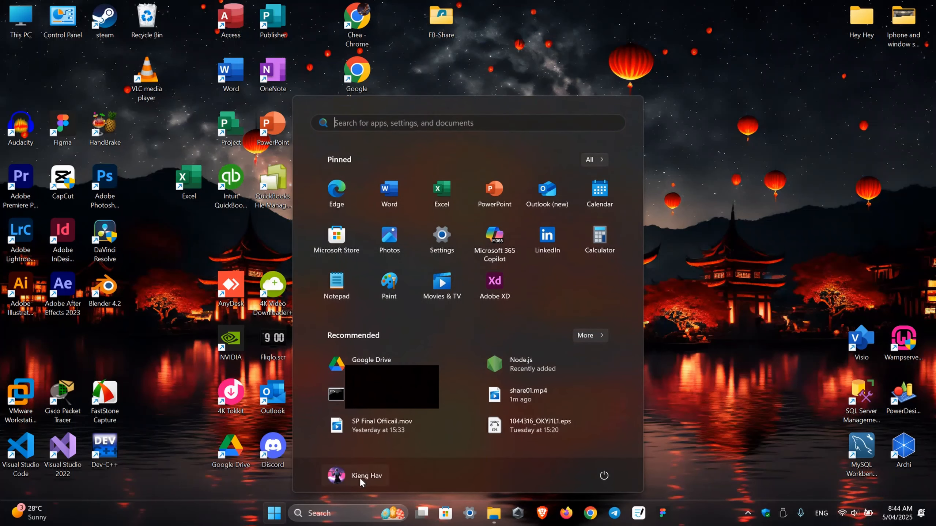
left_click(360, 477)
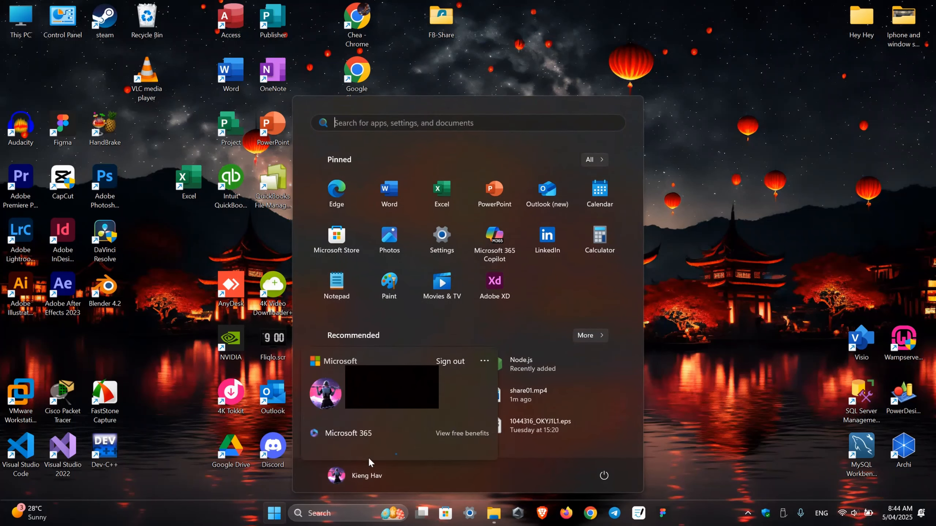
left_click(485, 349)
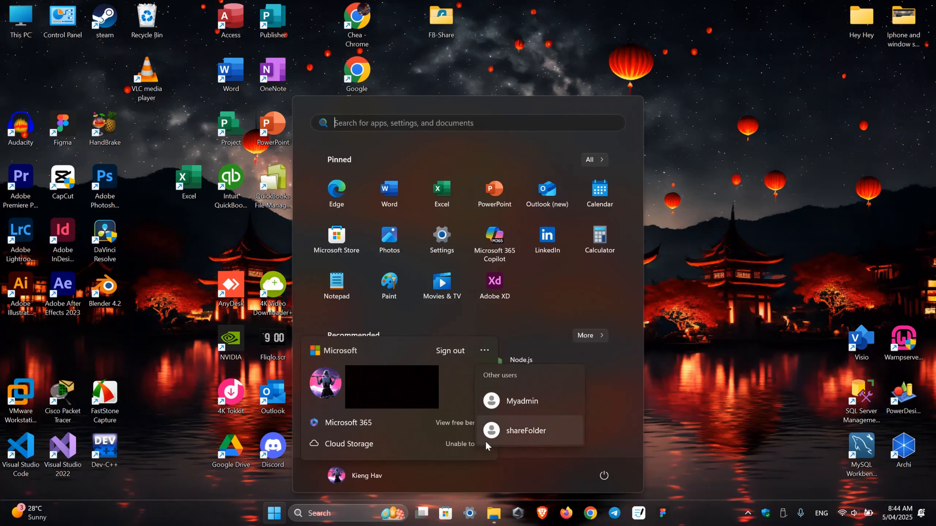
left_click(741, 250)
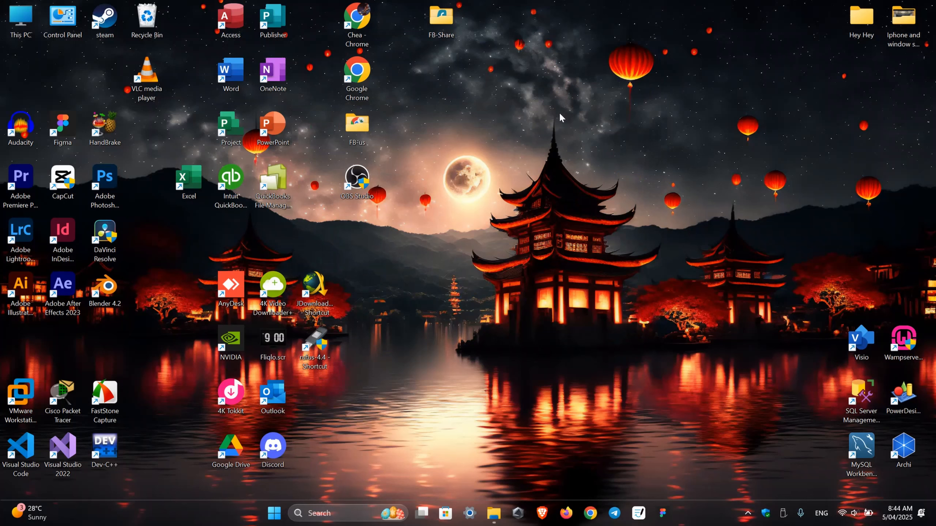
Launch Command Prompt as administrator from a cmd search and centre its window
key("super")
type("i")
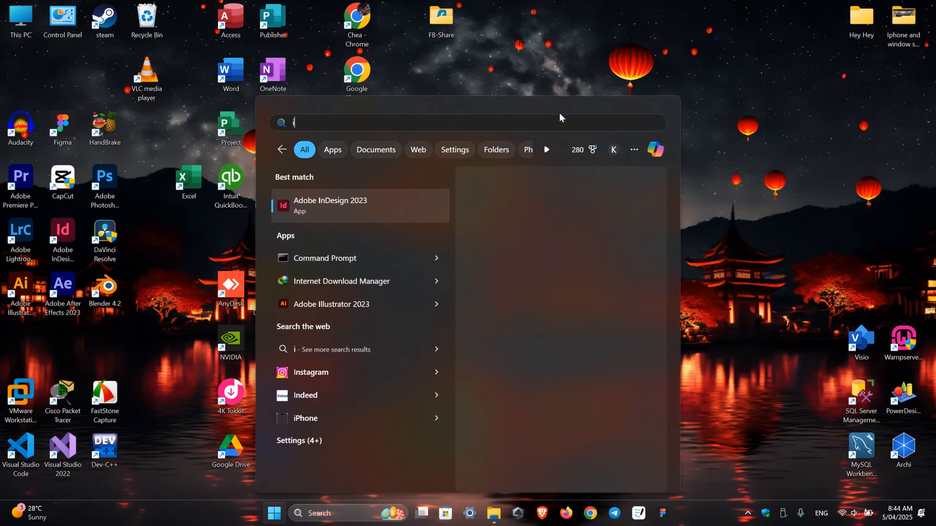
type("cmd")
key("Tab")
key("Down")
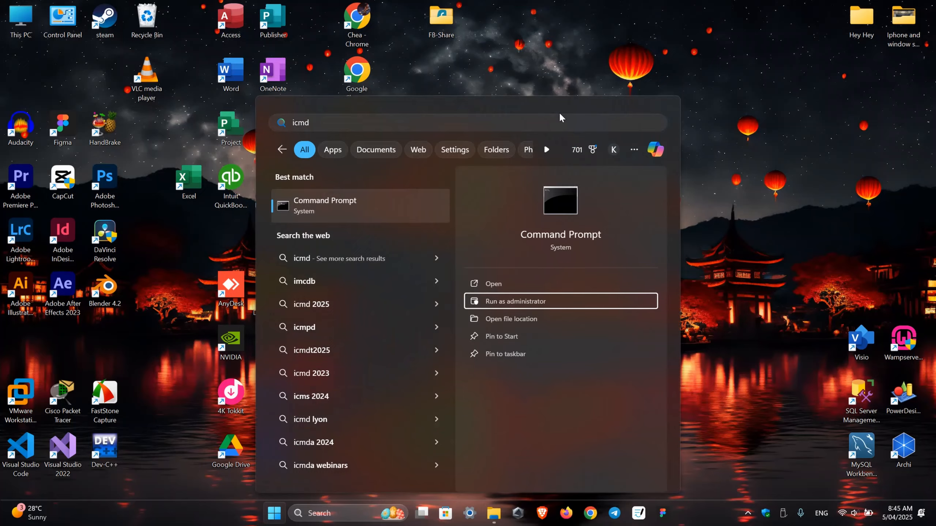
key("Return")
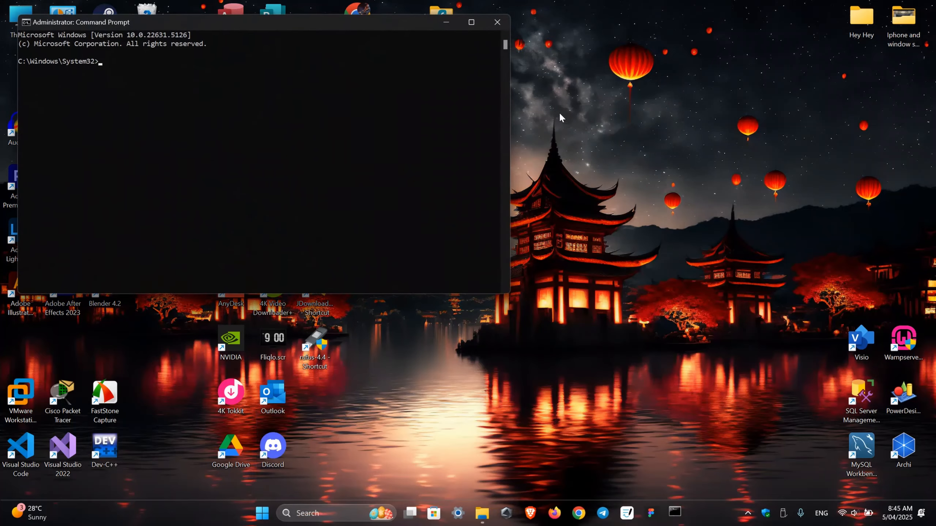
left_click_drag(381, 23, 625, 97)
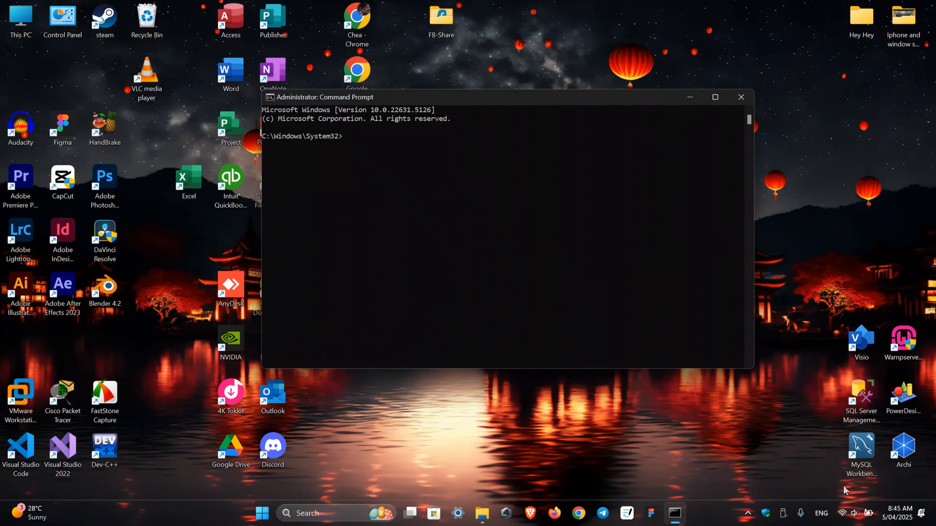
Run ipconfig and highlight the VMnet8 and WiFi adapter headings in the output
right_click(842, 513)
left_click(372, 137)
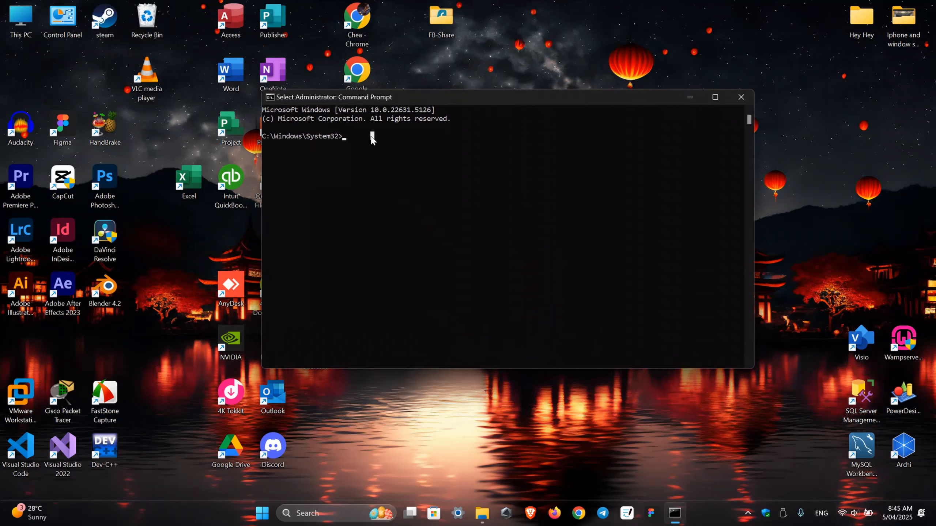
type("ipconfig")
key("Return")
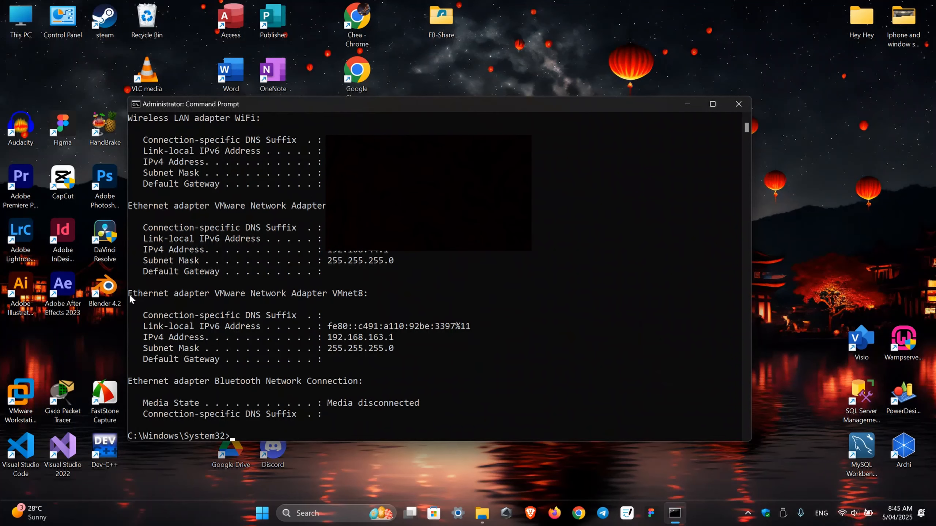
left_click_drag(128, 294, 368, 295)
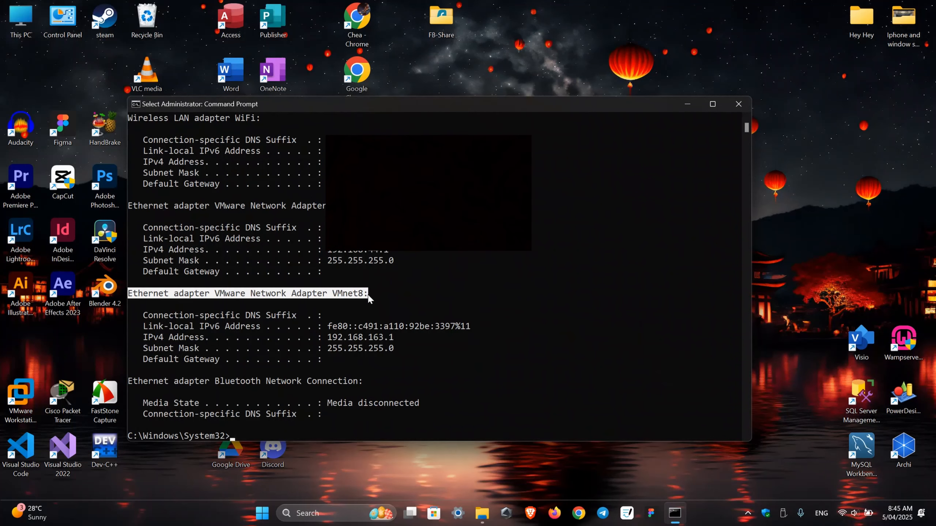
scroll(369, 299, "up", 2)
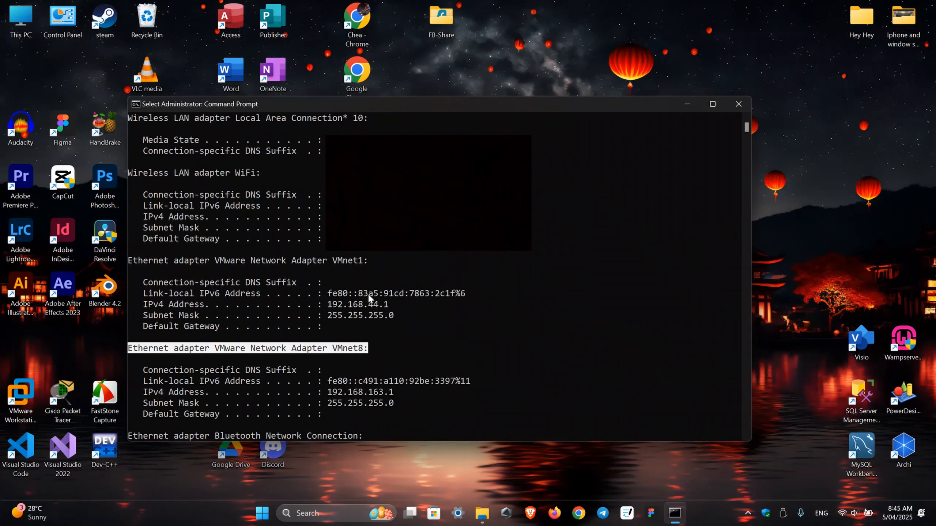
scroll(367, 295, "up", 4)
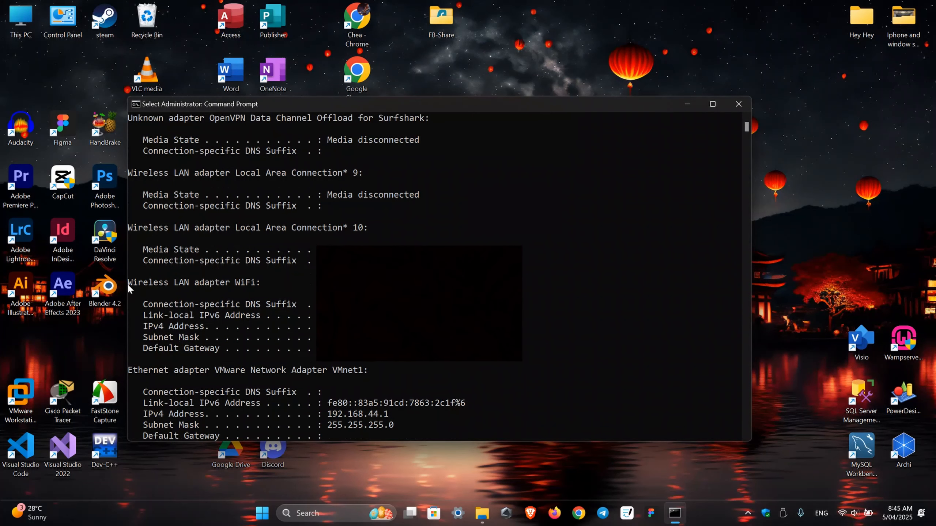
left_click_drag(130, 282, 265, 286)
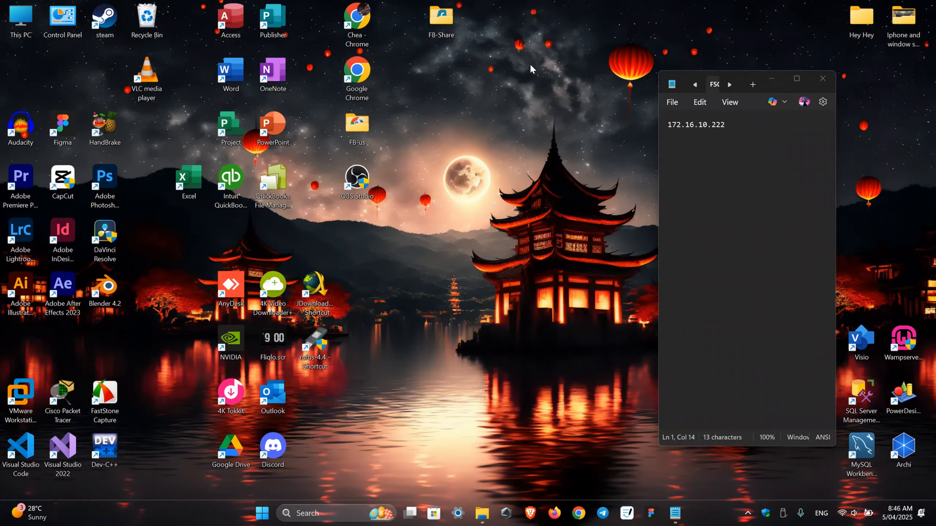
Create a new desktop folder named ShareFolder and move the notes window aside
right_click(530, 65)
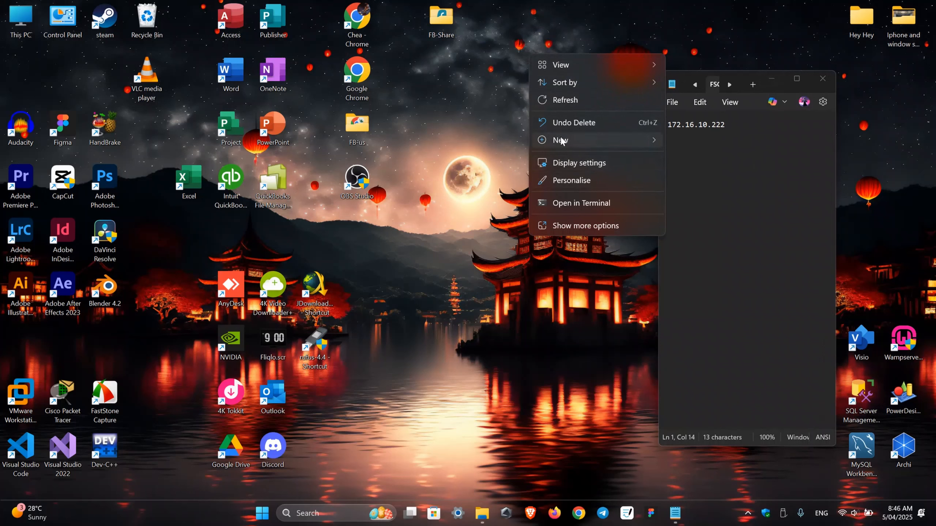
left_click(574, 124)
type("Folder")
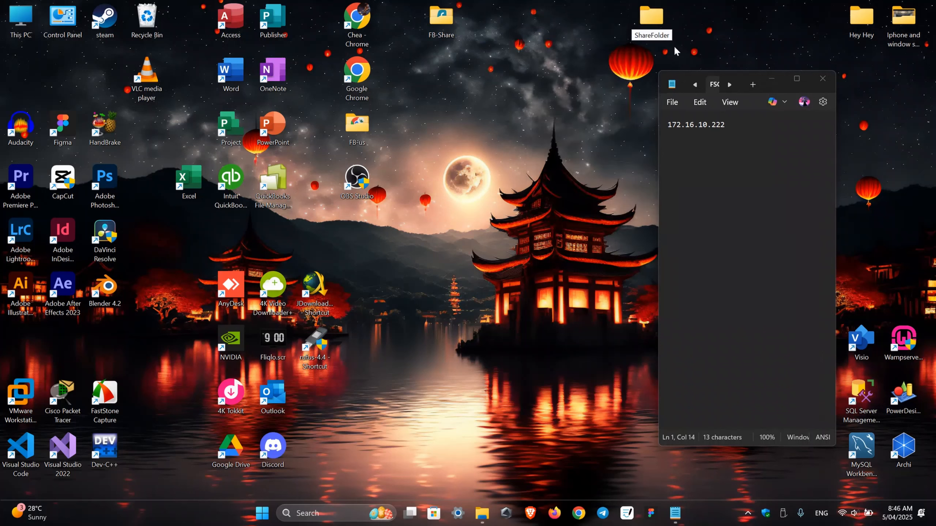
key("Return")
left_click(672, 84)
left_click(291, 131)
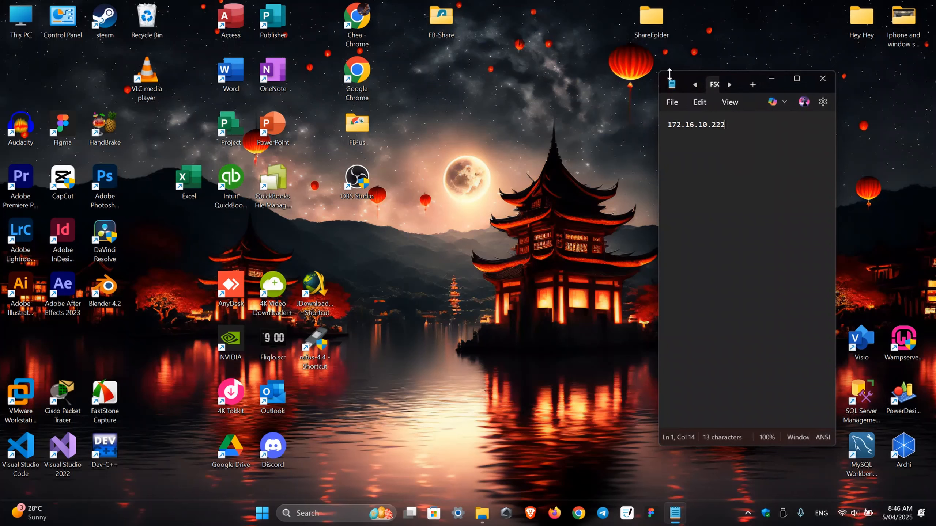
left_click_drag(667, 81, 120, 102)
left_click(647, 28)
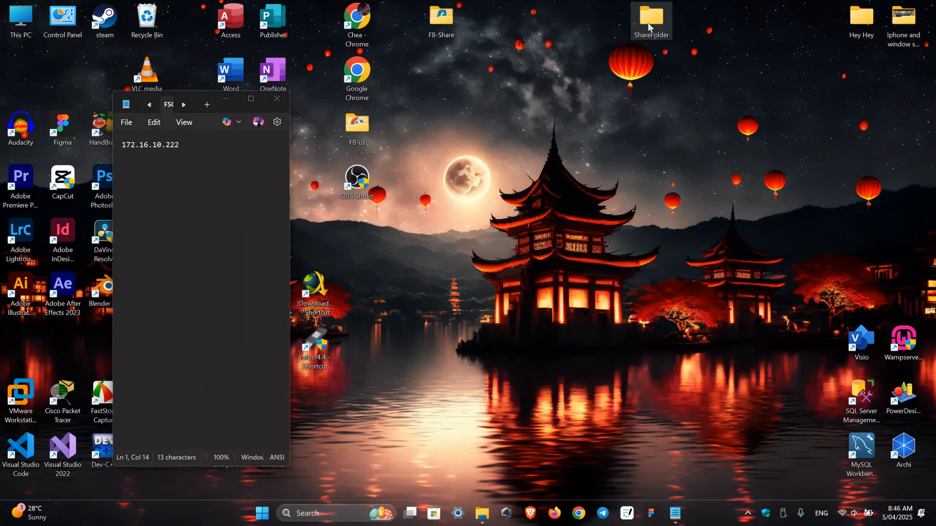
Open ShareFolder's Properties, go to Sharing, and open the Share... people chooser
right_click(649, 21)
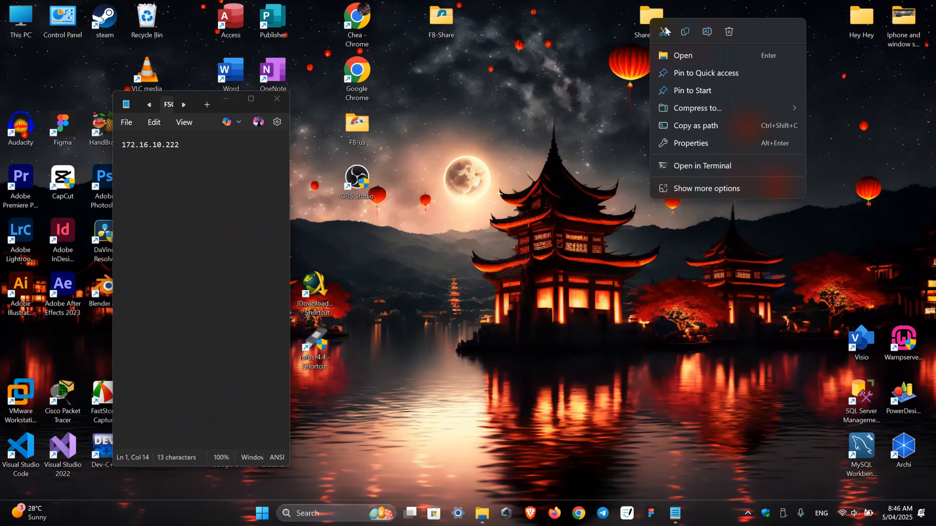
left_click(704, 144)
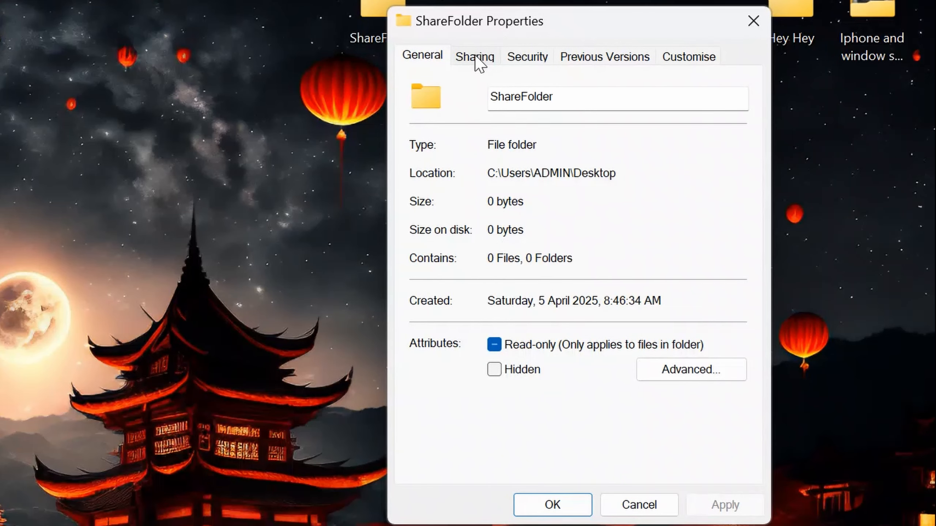
left_click(475, 58)
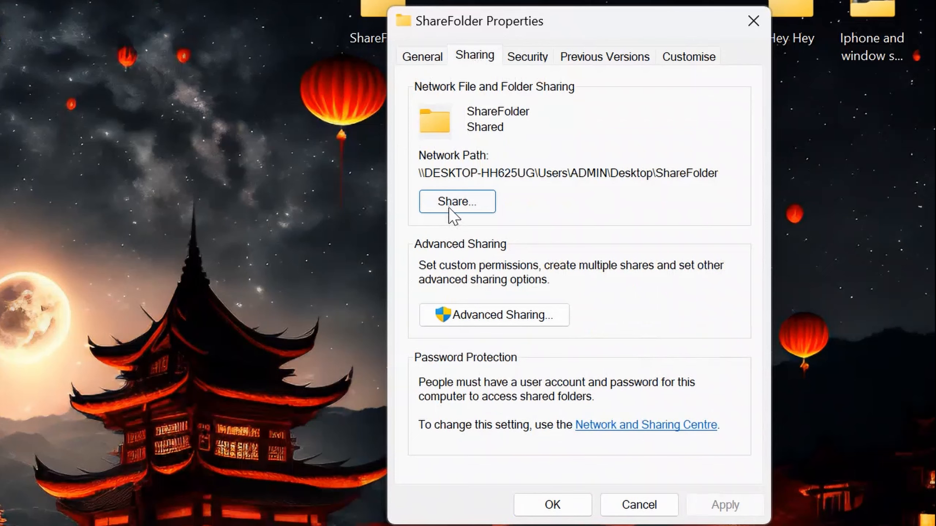
left_click(449, 205)
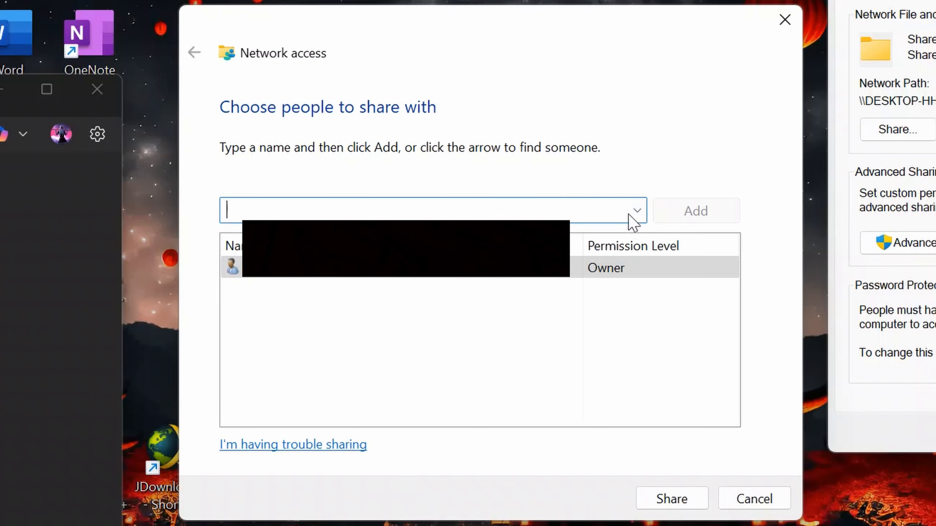
Add the shareFolder account to the sharing list with Read/Write permission
left_click(637, 211)
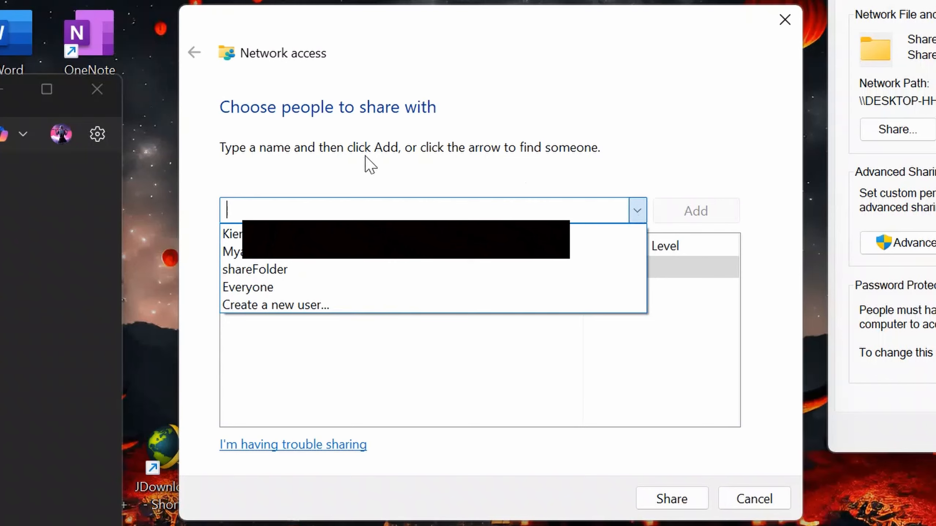
left_click(280, 268)
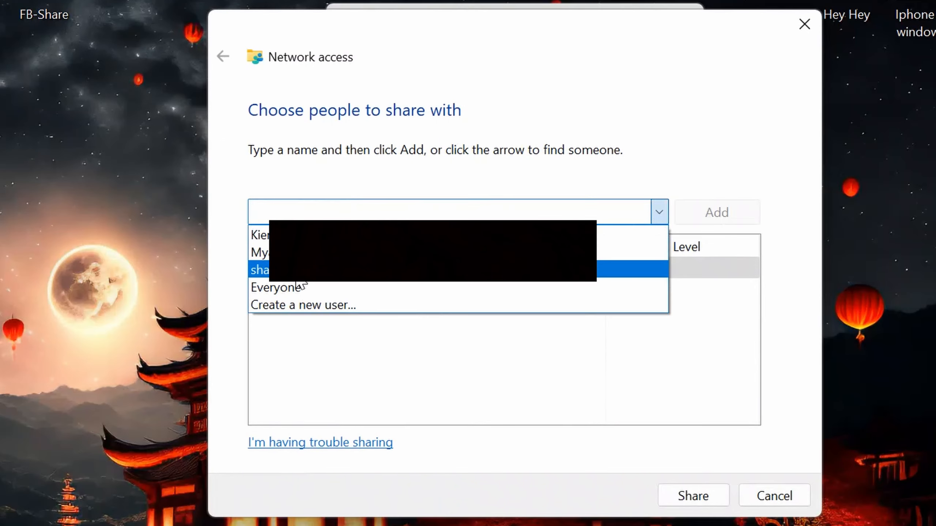
left_click(280, 268)
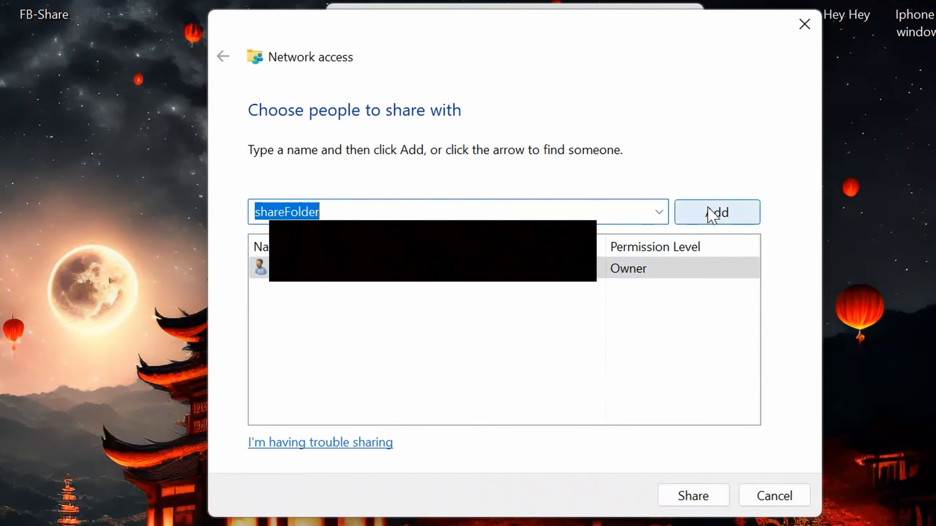
left_click(718, 212)
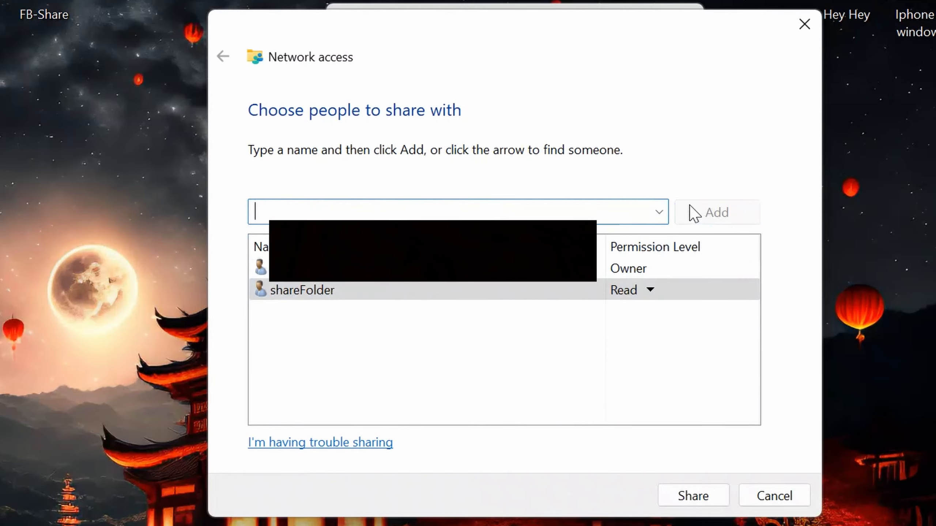
left_click(650, 291)
left_click(721, 318)
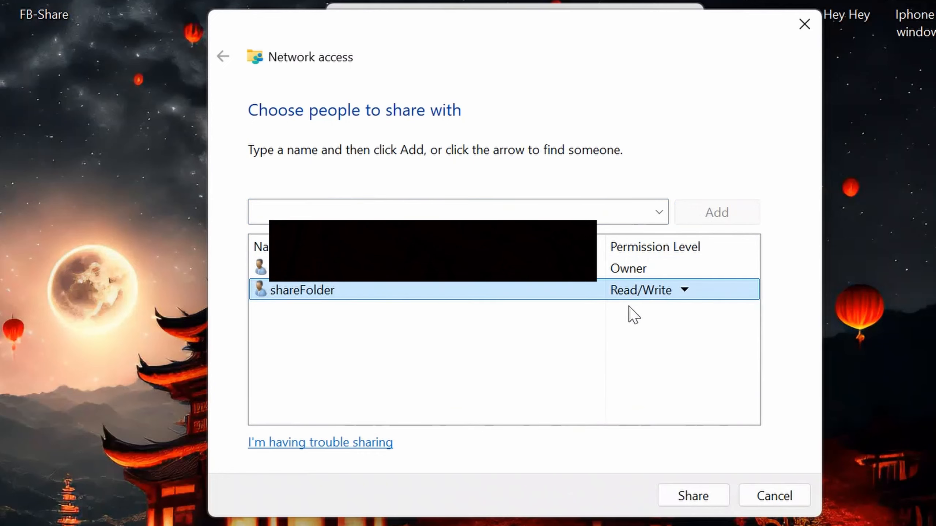
Share the folder, close the confirmation, and open Advanced Sharing
left_click(705, 495)
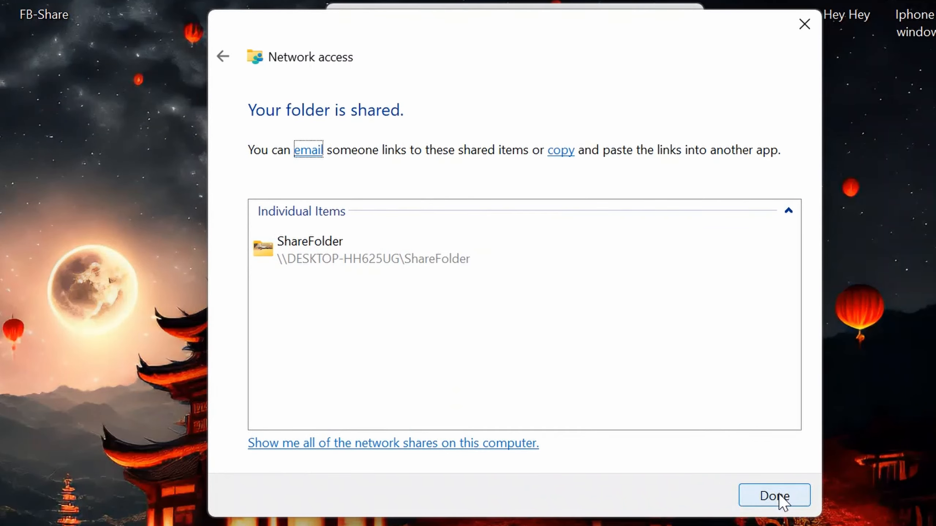
left_click(776, 501)
left_click(461, 296)
left_click_drag(408, 58, 0, 114)
Tick Share this folder, keep the share name ShareFolder, and change the user limit from 20 to 2
left_click(259, 88)
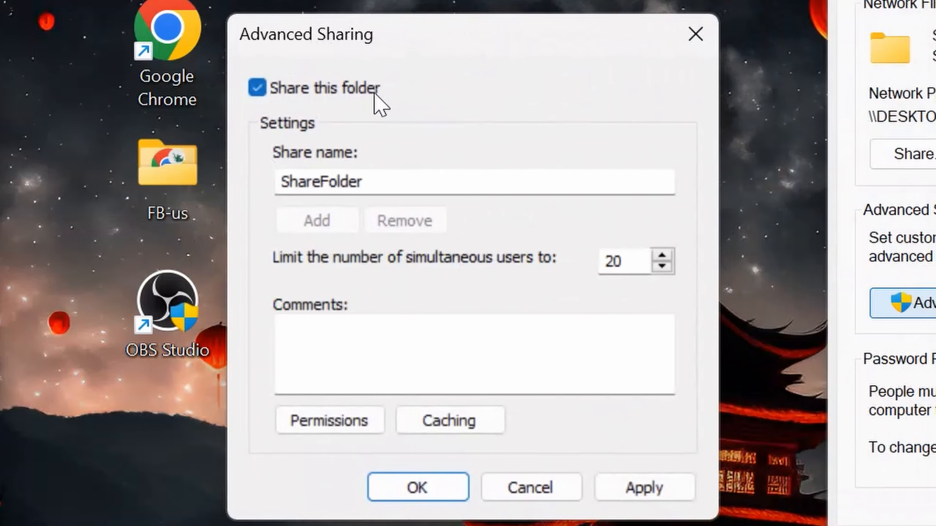
left_click(374, 184)
left_click_drag(373, 185, 236, 186)
left_click(457, 178)
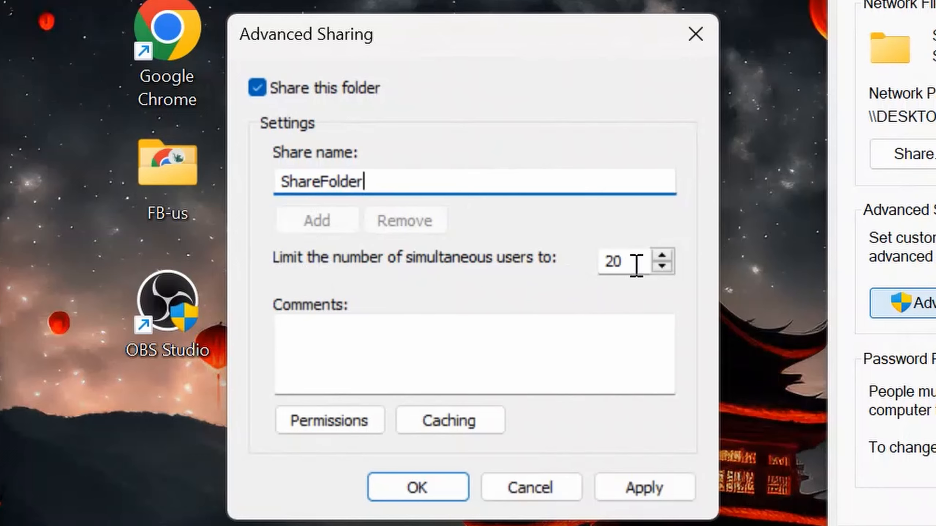
left_click_drag(636, 265, 475, 257)
type("2")
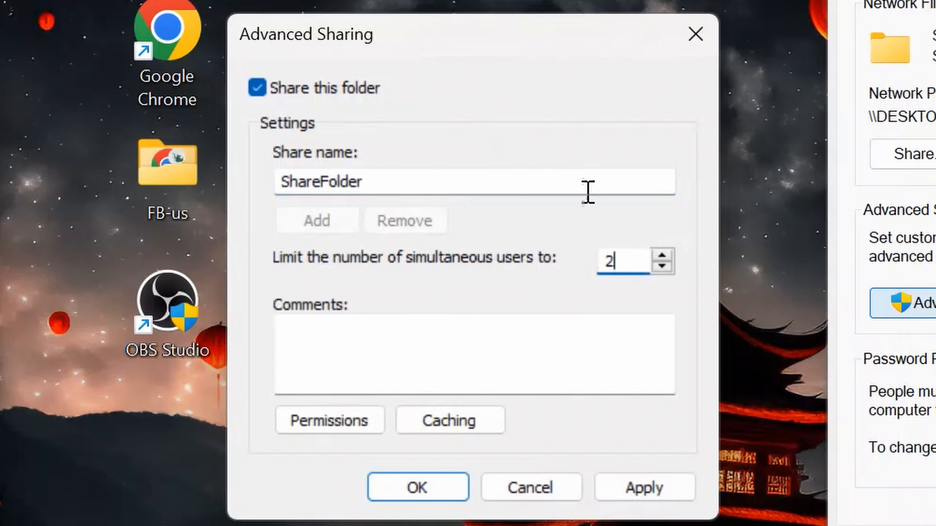
left_click(586, 186)
left_click_drag(642, 261, 600, 263)
left_click(626, 260)
left_click(530, 181)
left_click(626, 262)
Add the shareFolder user to ShareFolder's share permissions after checking the name
left_click(329, 422)
left_click_drag(427, 41, 652, 63)
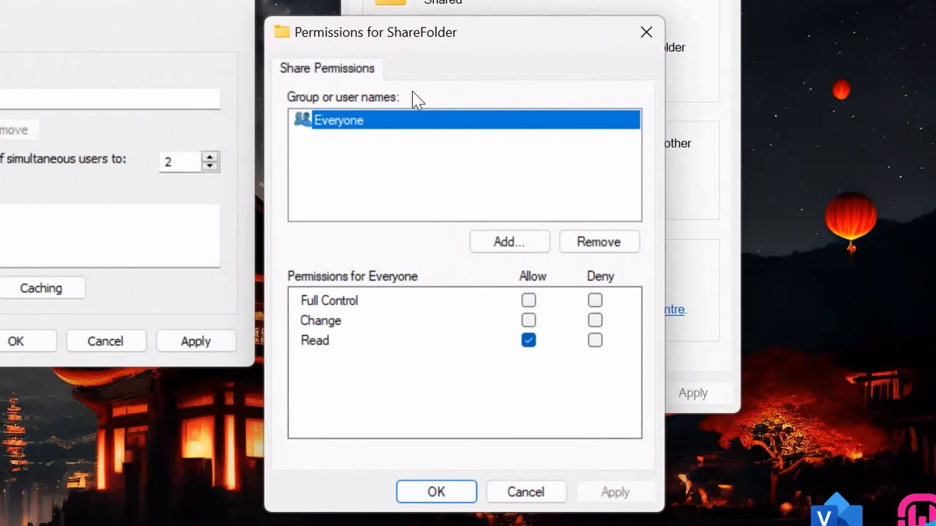
left_click(505, 241)
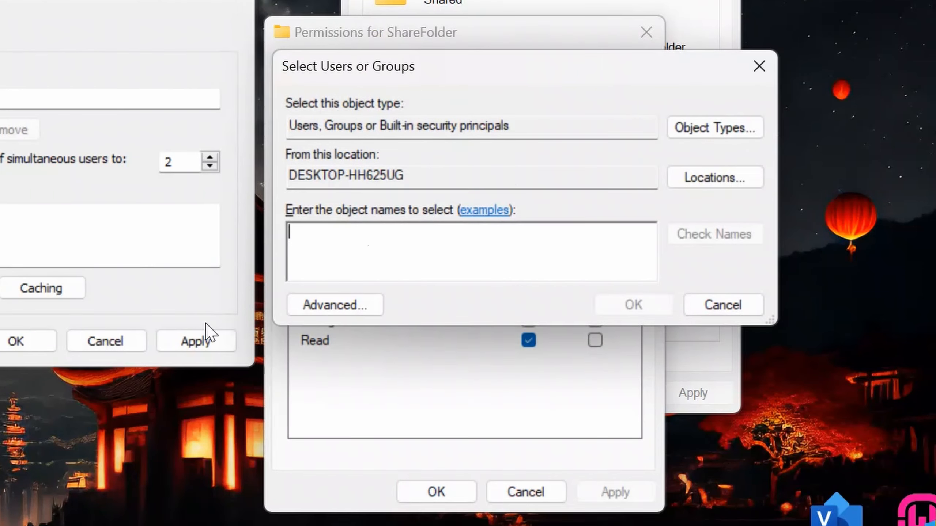
key("super")
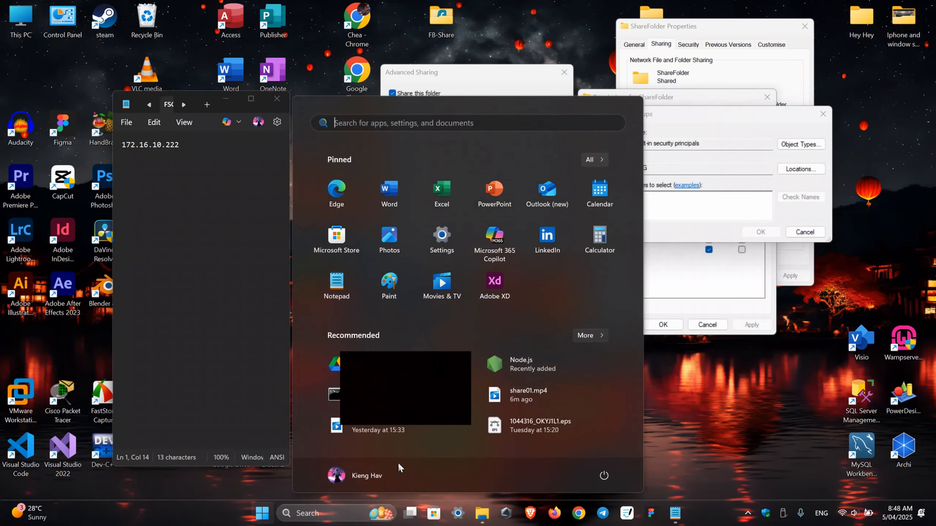
left_click(397, 466)
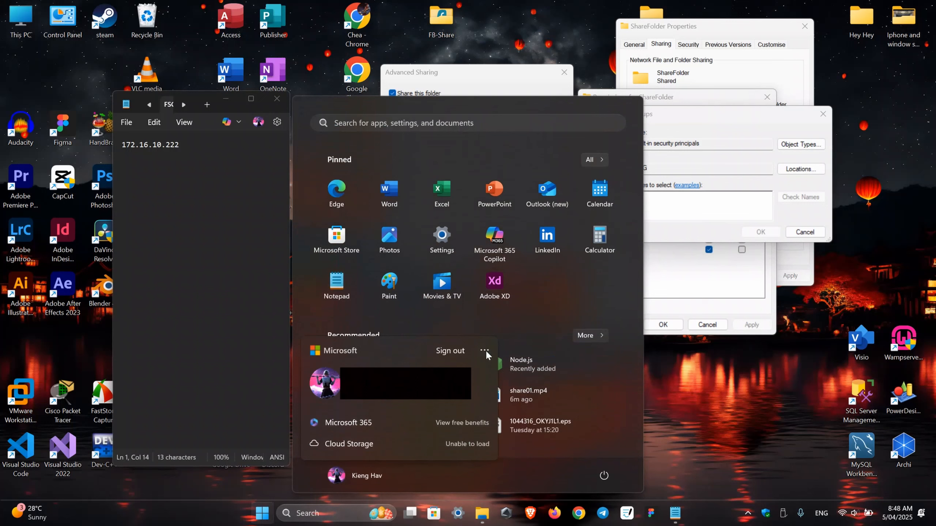
left_click(484, 351)
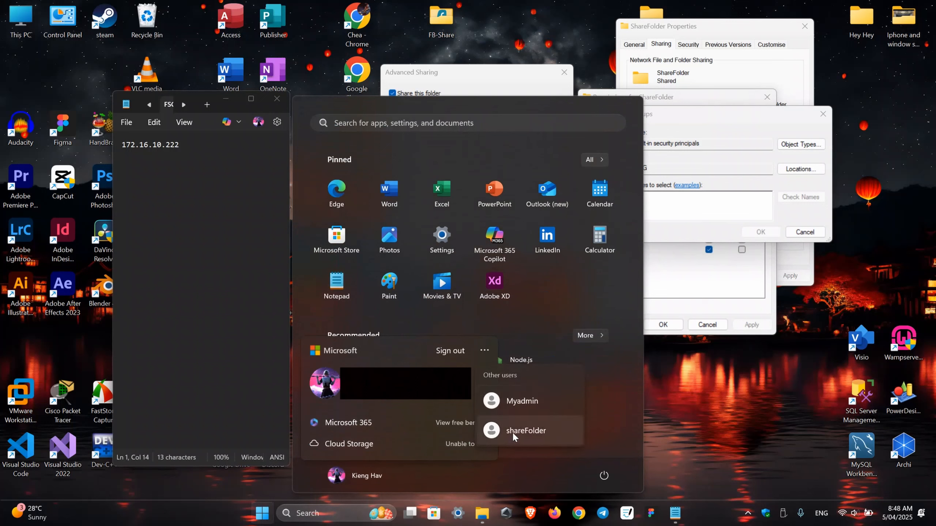
left_click(656, 199)
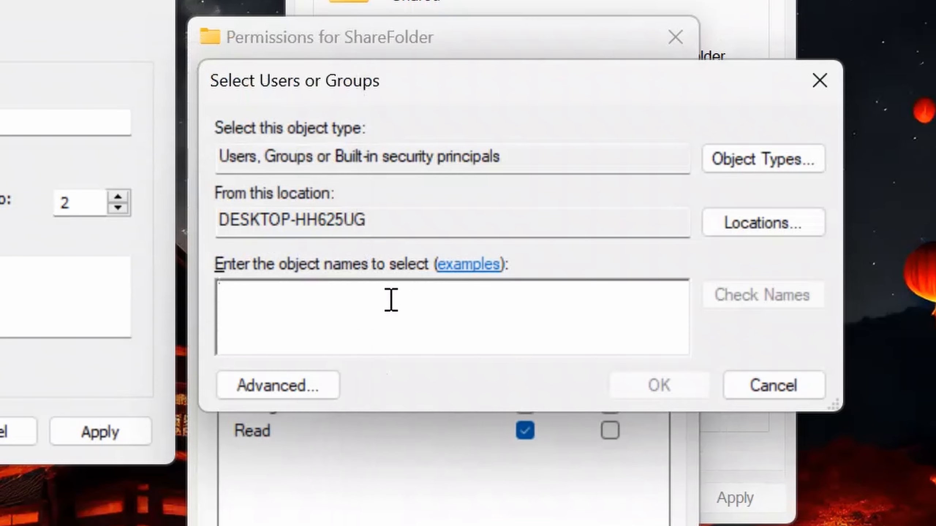
type("share")
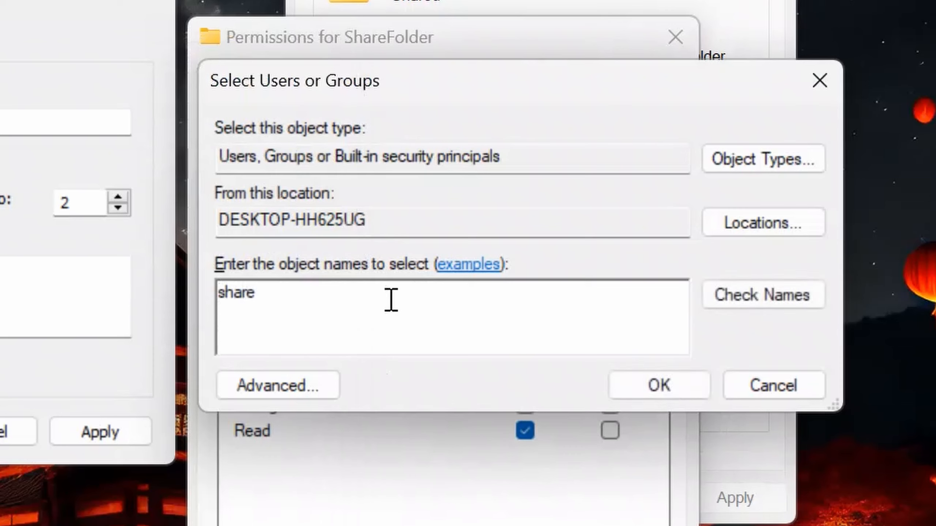
type("Folder")
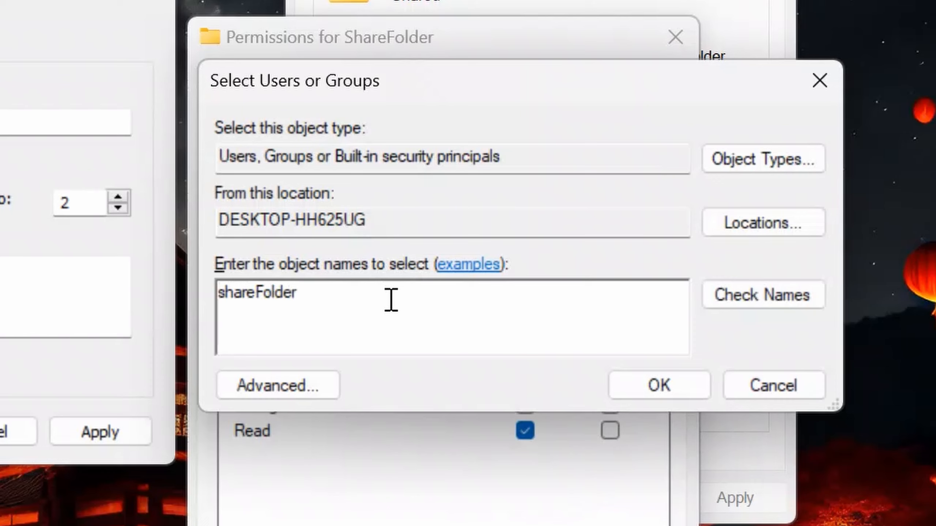
left_click(741, 306)
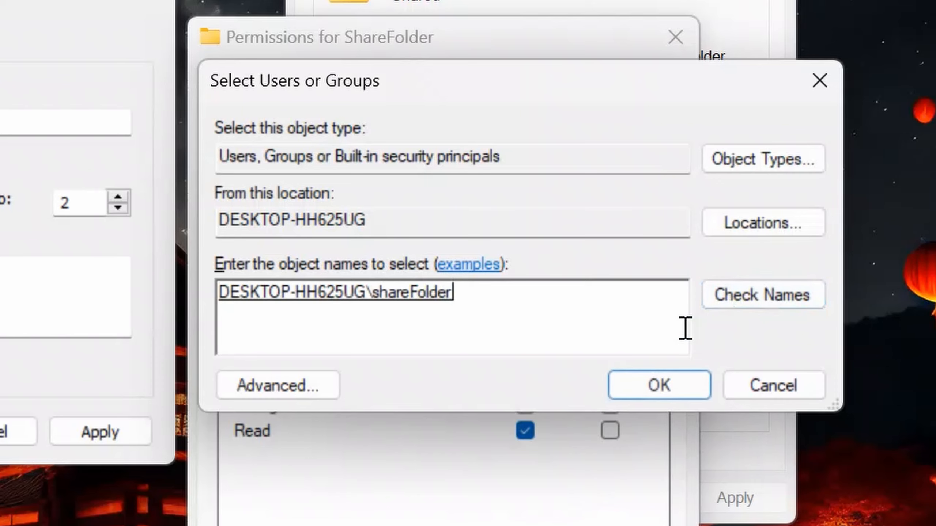
left_click_drag(223, 296, 479, 297)
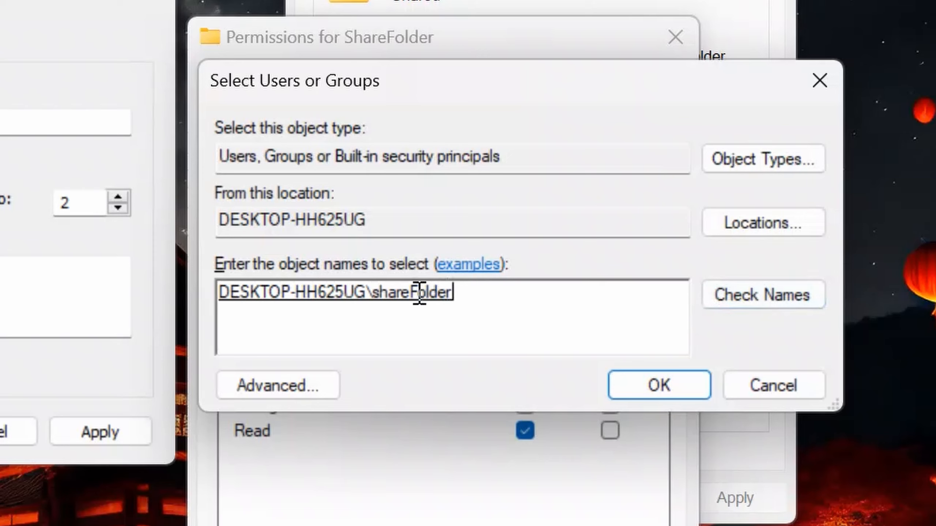
left_click_drag(414, 294, 467, 292)
left_click(669, 383)
Grant shareFolder Full Control, then confirm the Permissions and Advanced Sharing dialogs
left_click(496, 179)
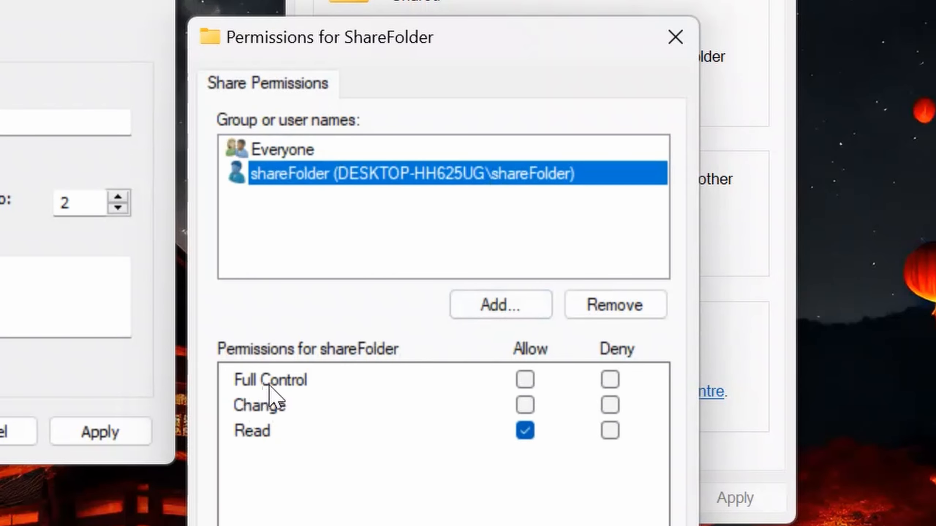
left_click(527, 383)
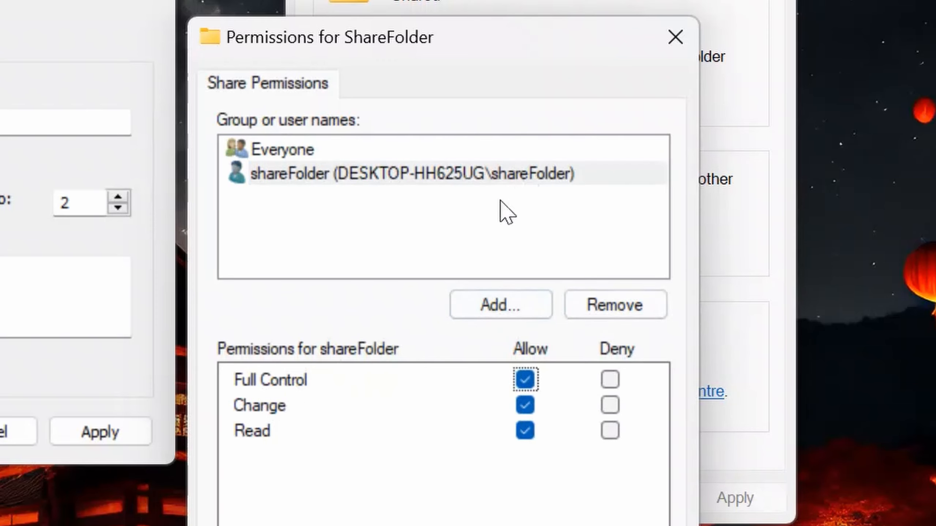
left_click(457, 174)
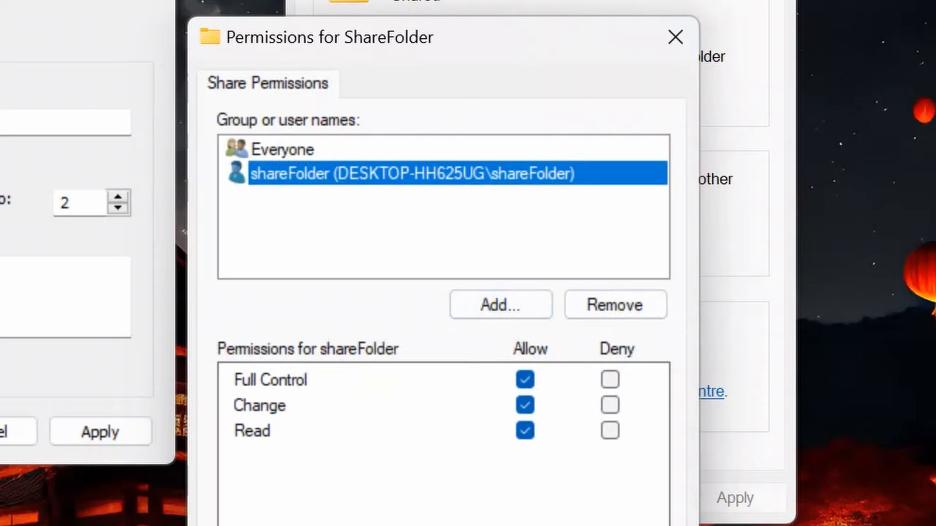
left_click(513, 249)
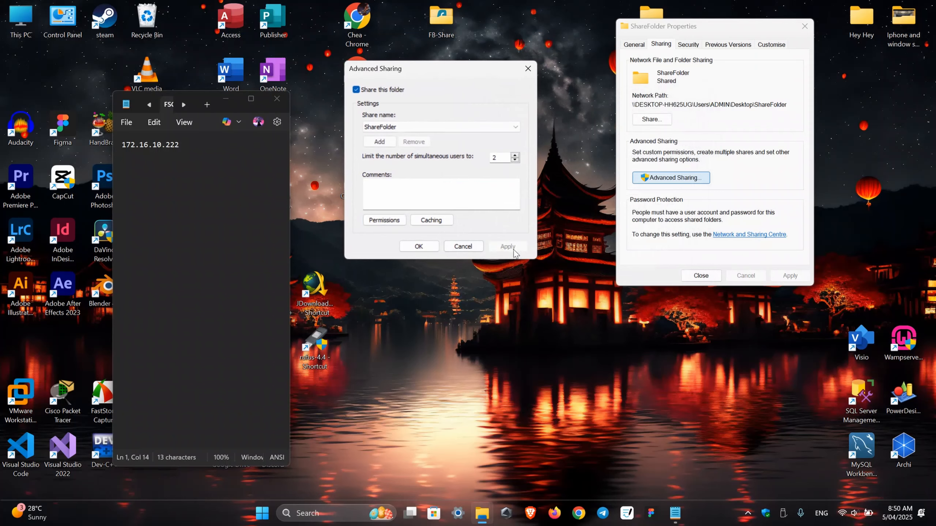
left_click(422, 250)
left_click_drag(697, 28, 549, 25)
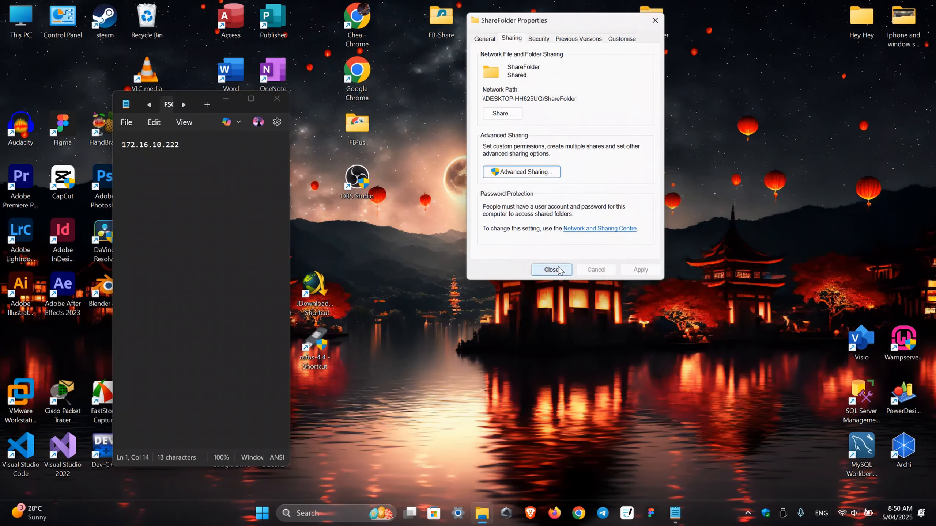
Close ShareFolder Properties, shift the ShareFolder icon right, and open the folder
left_click(552, 270)
right_click(557, 42)
key("Escape")
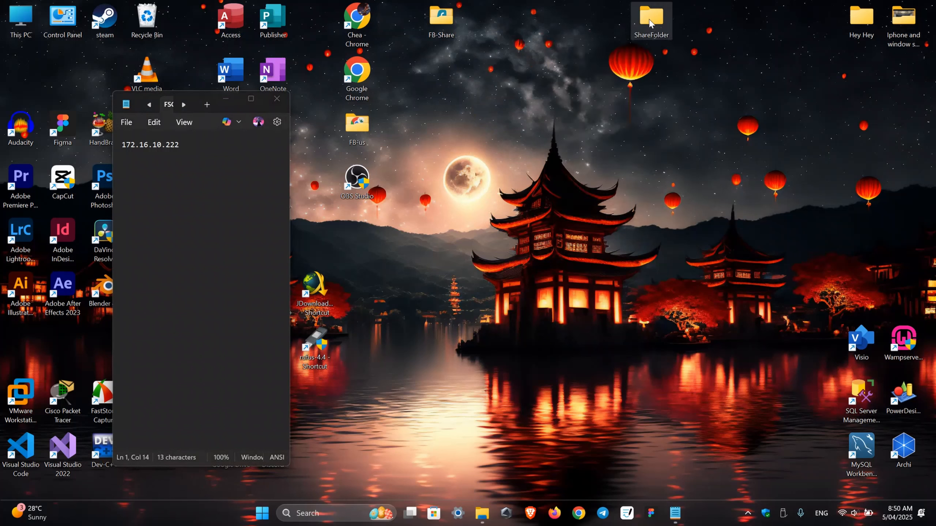
left_click_drag(648, 22, 731, 22)
double_click(733, 20)
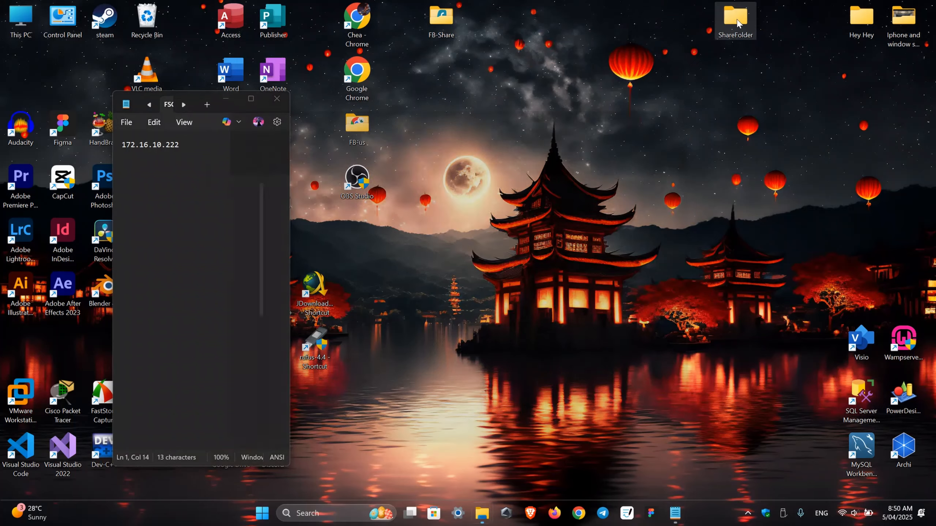
left_click_drag(566, 102, 738, 69)
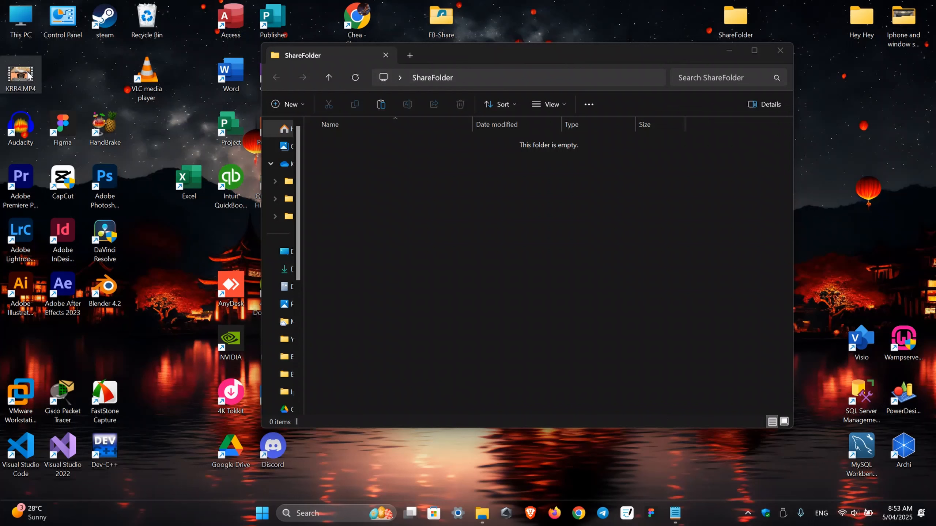
Drag the KRR4.MP4 video from the desktop into the ShareFolder window
mouse_move(28, 76)
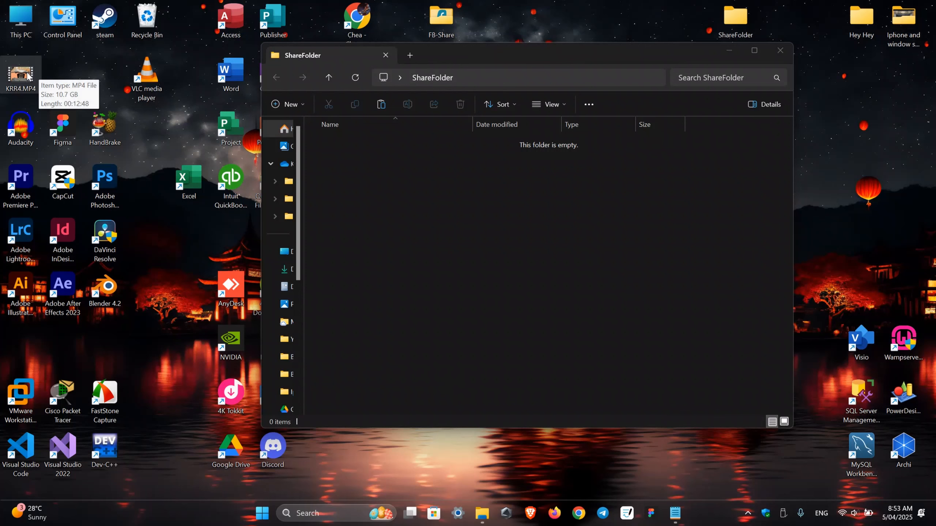
left_click_drag(28, 76, 494, 194)
left_click_drag(494, 195, 493, 194)
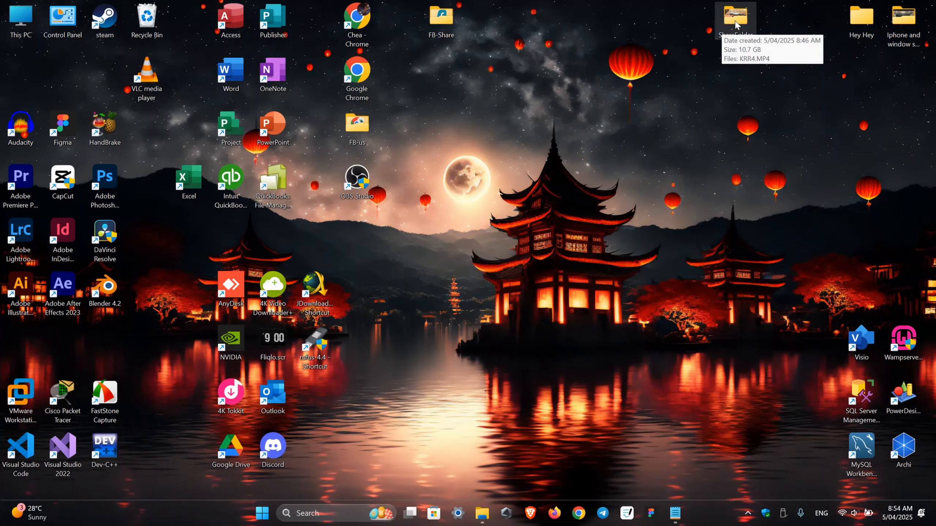
mouse_move(482, 513)
left_click(587, 457)
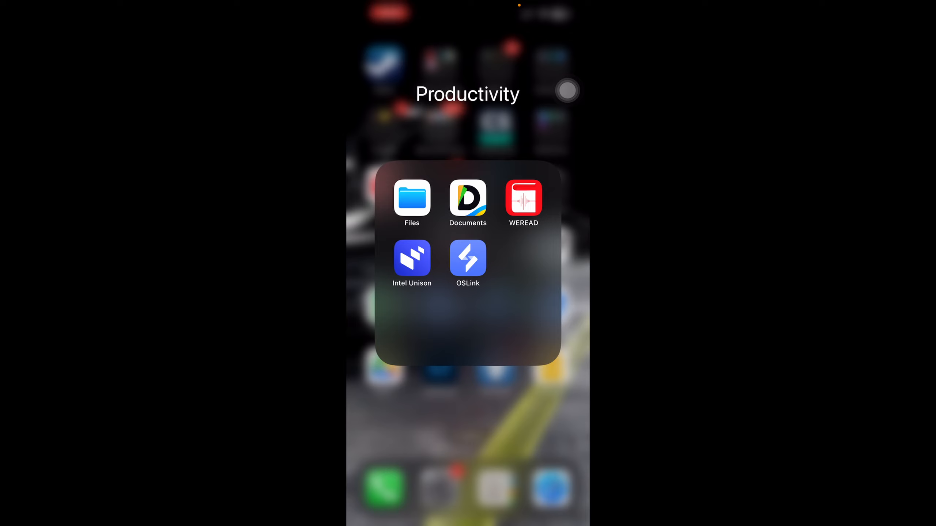
In iPhone Files, connect to server 172.16.10.222 using the English keyboard
left_click(412, 198)
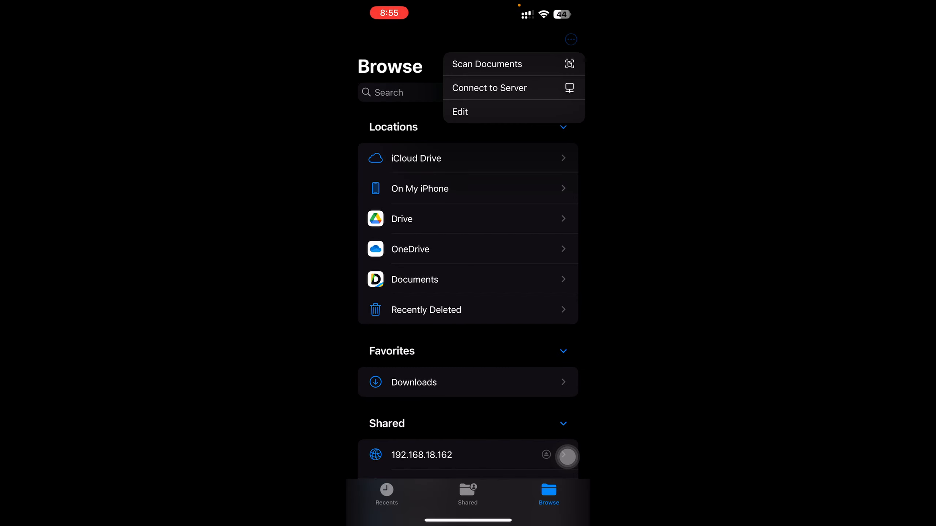
left_click(489, 87)
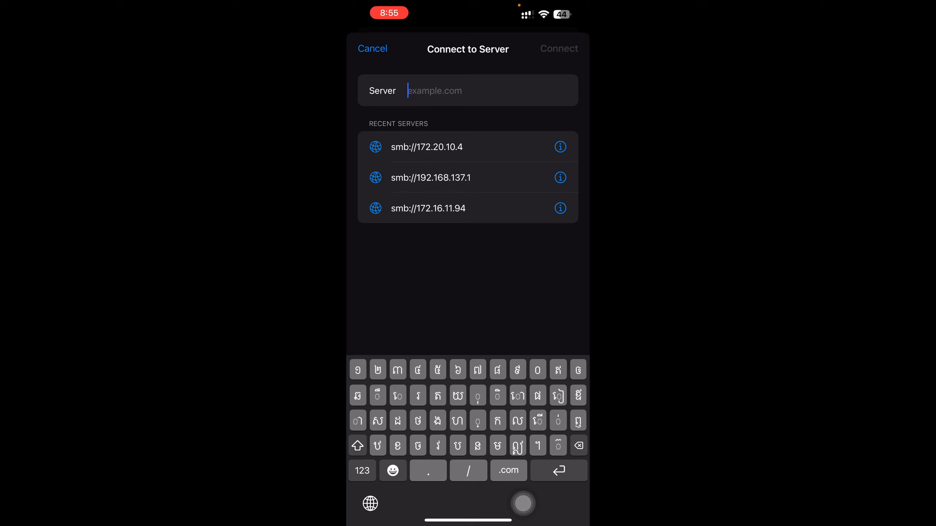
left_click(370, 504)
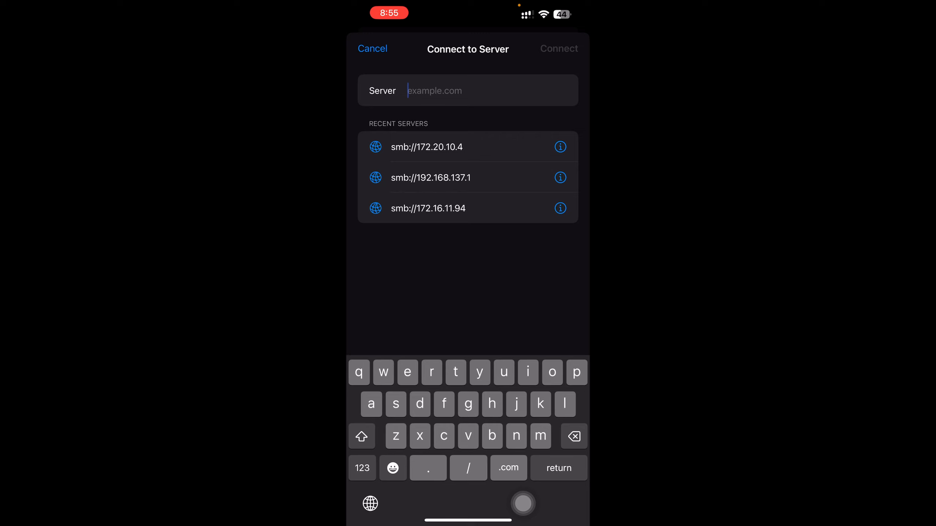
type("172.16.10.222")
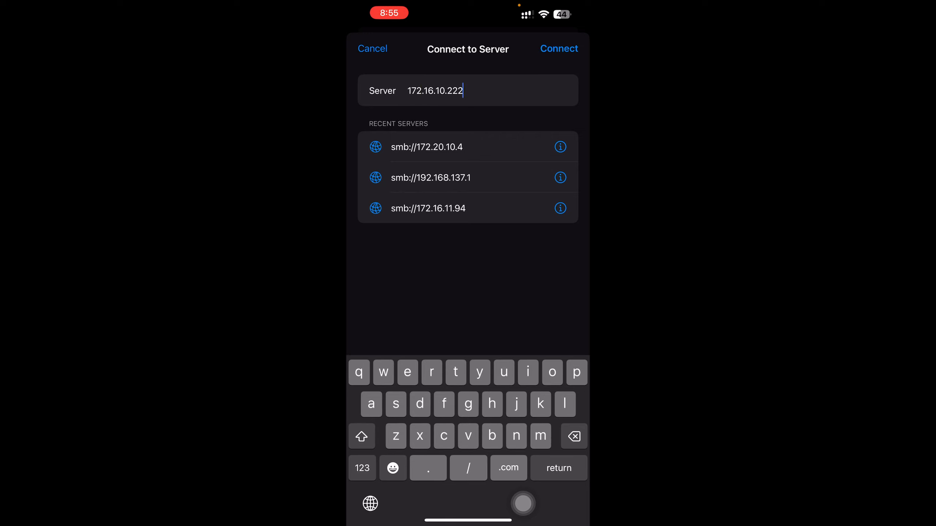
left_click(559, 48)
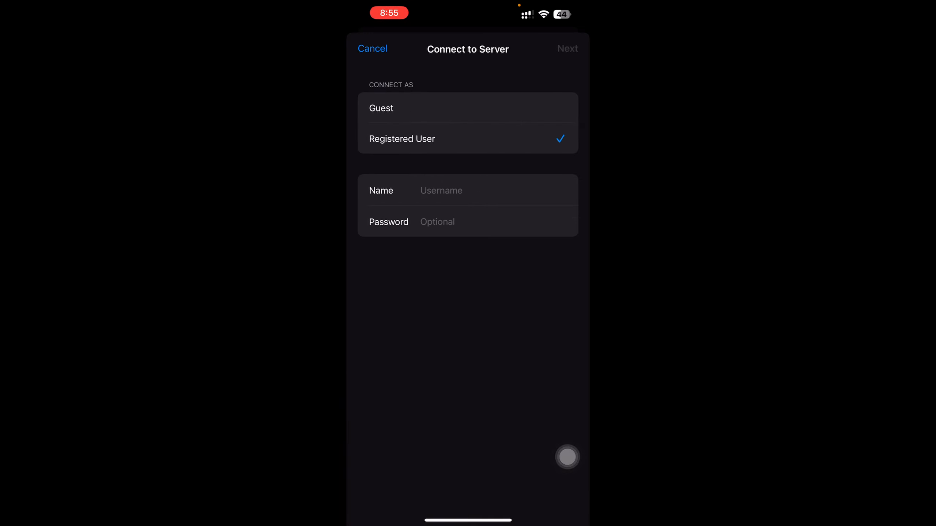